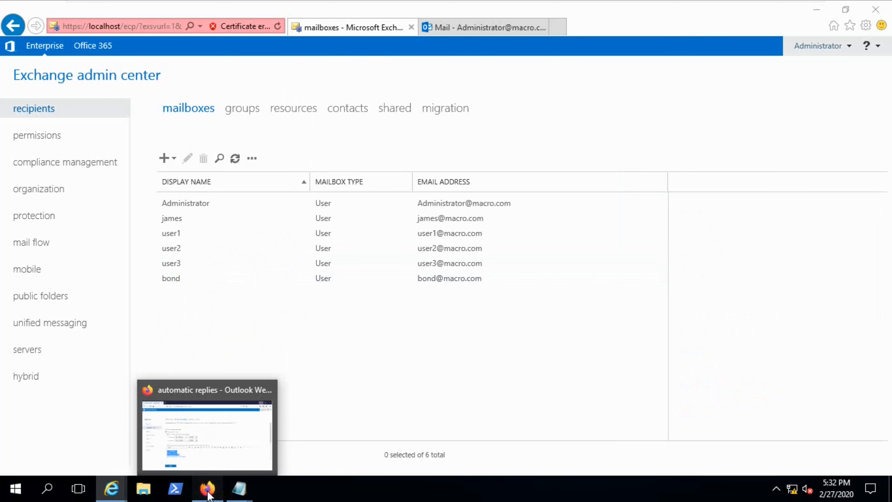
Sign out of the current account in Outlook Web App in Firefox.
{"action": "left_click", "coordinate": [209, 495]}
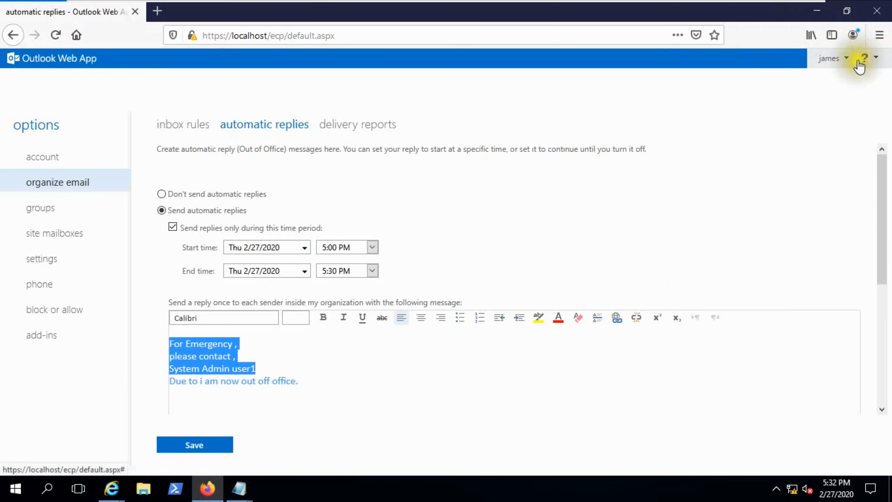
{"action": "left_click", "coordinate": [847, 58]}
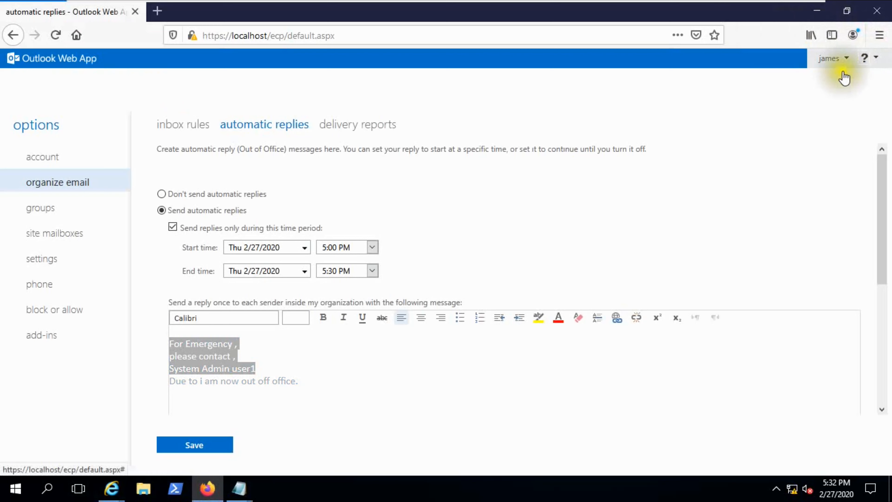
{"action": "left_click", "coordinate": [847, 58]}
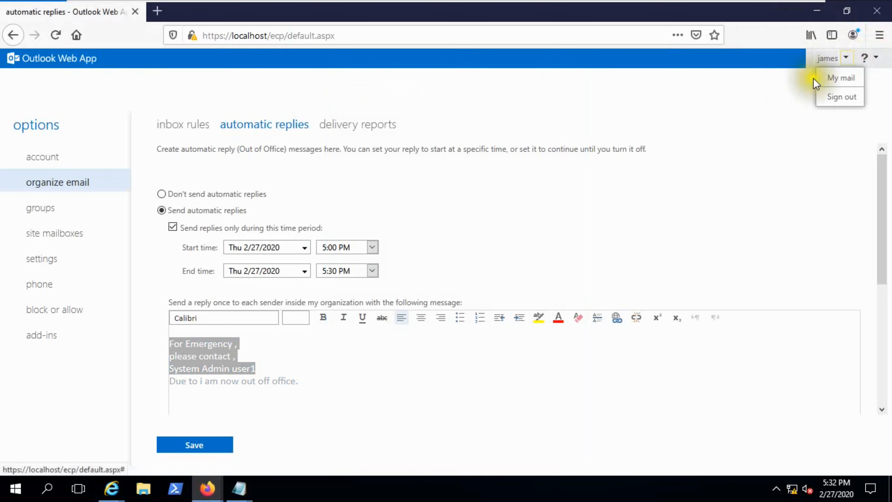
{"action": "left_click", "coordinate": [841, 97]}
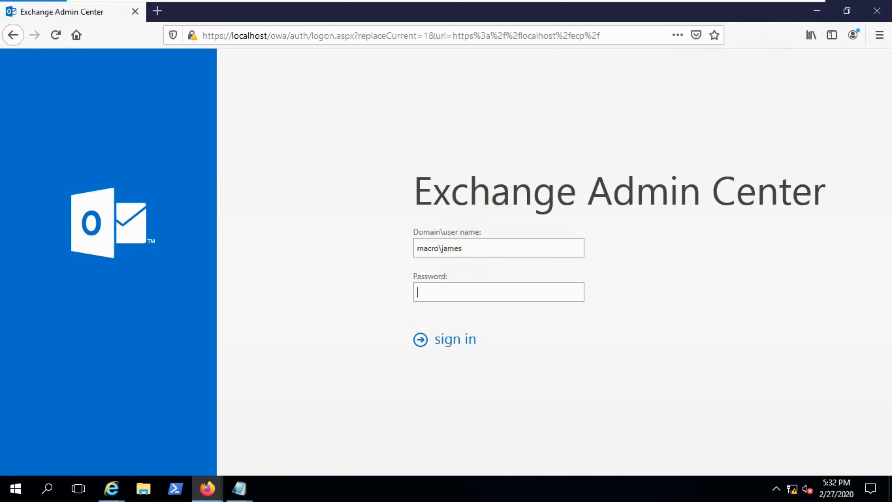
Sign in with the other mailbox user's credentials and decline saving the login.
{"action": "left_click_drag", "start_coordinate": [463, 248], "coordinate": [448, 248]}
{"action": "left_click", "coordinate": [480, 292]}
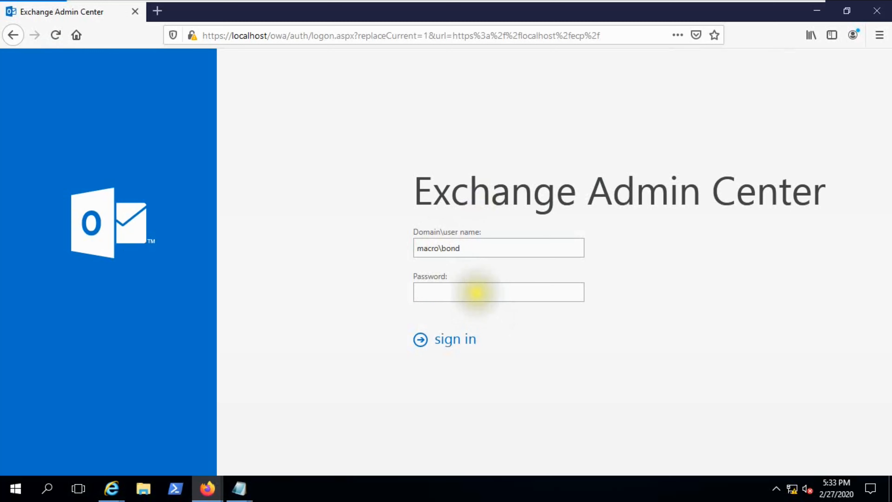
{"action": "type", "text": "*****"}
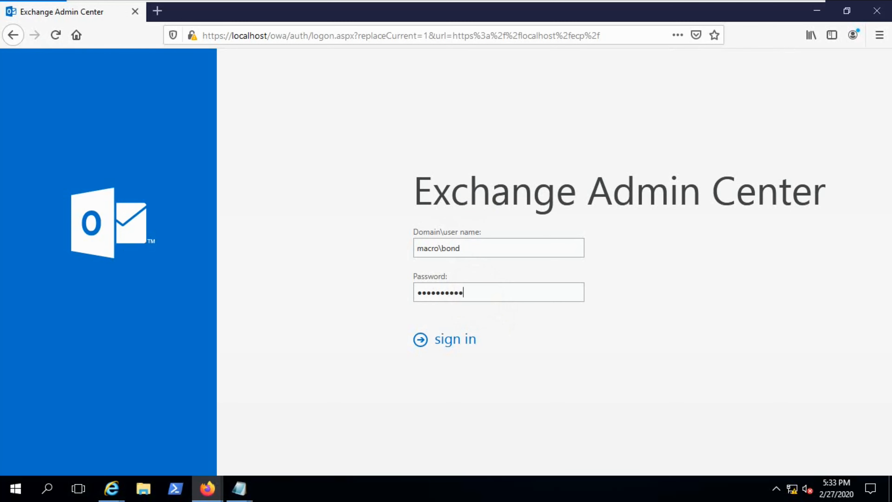
{"action": "key", "text": "Return"}
{"action": "left_click", "coordinate": [355, 153]}
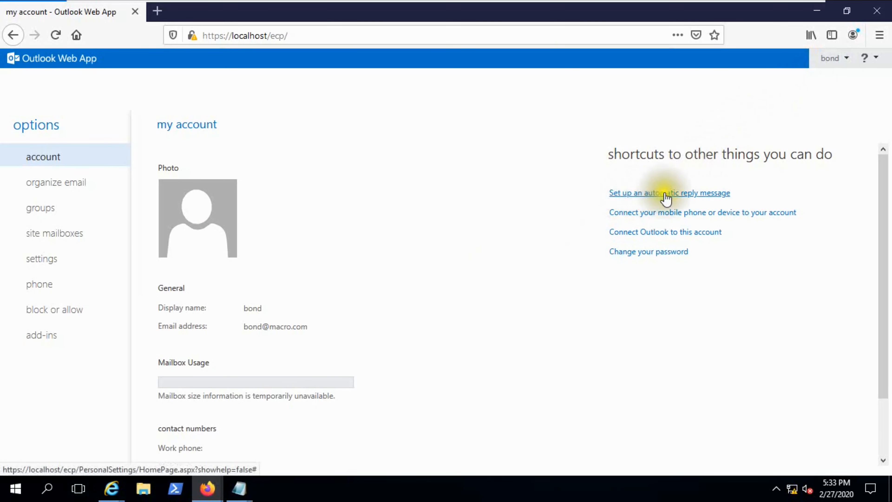
Turn on automatic replies, sent only from Thu 2/27/2020 5:00 PM to Fri 2/28/2020 5:00 PM.
{"action": "left_click", "coordinate": [843, 62]}
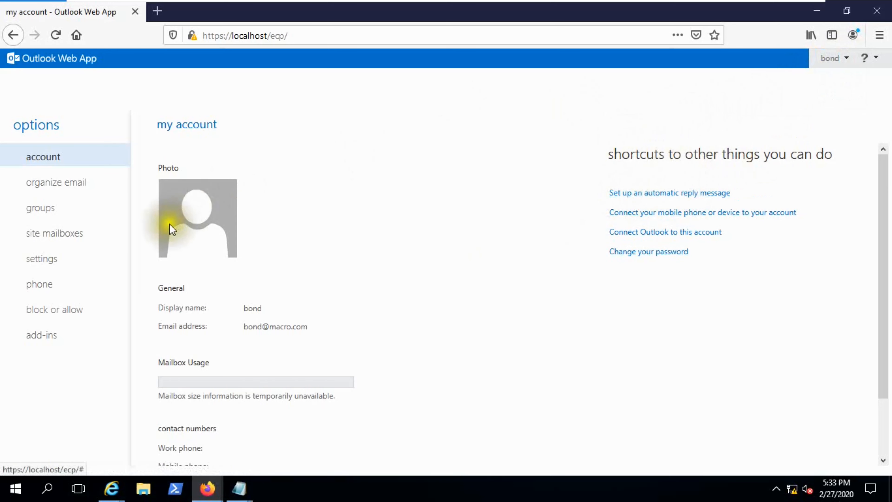
{"action": "left_click", "coordinate": [55, 190]}
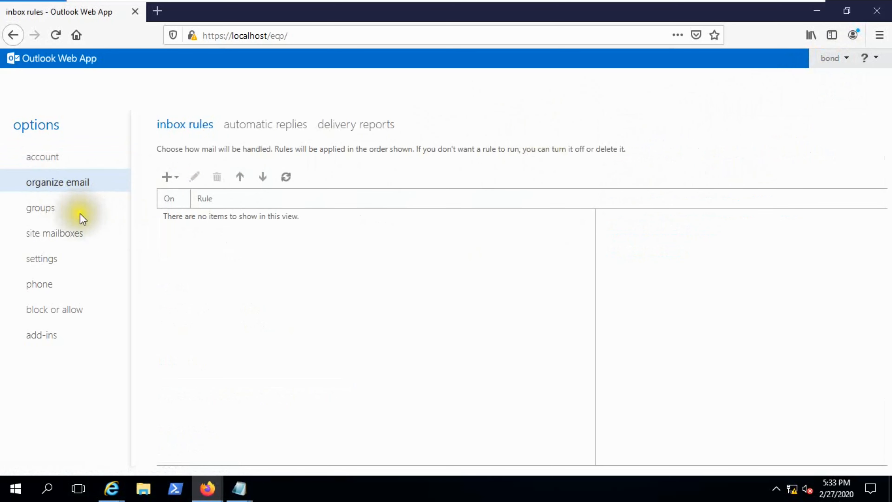
{"action": "left_click", "coordinate": [257, 133]}
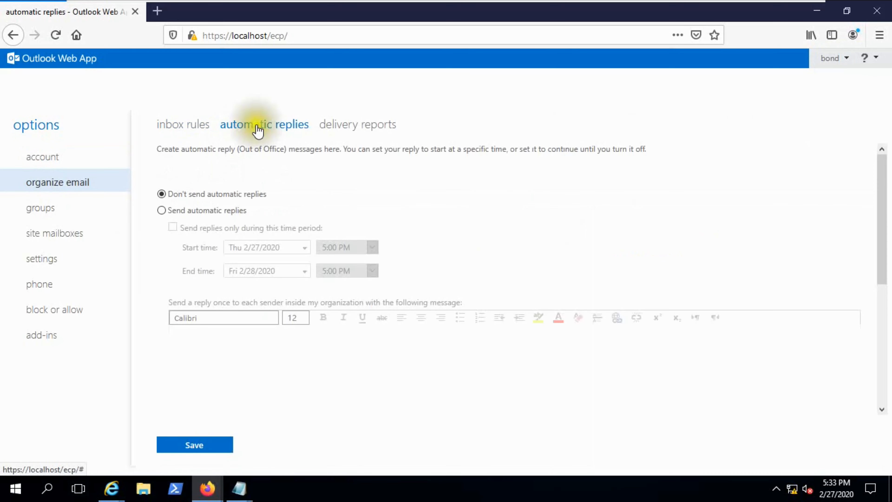
{"action": "left_click", "coordinate": [188, 217]}
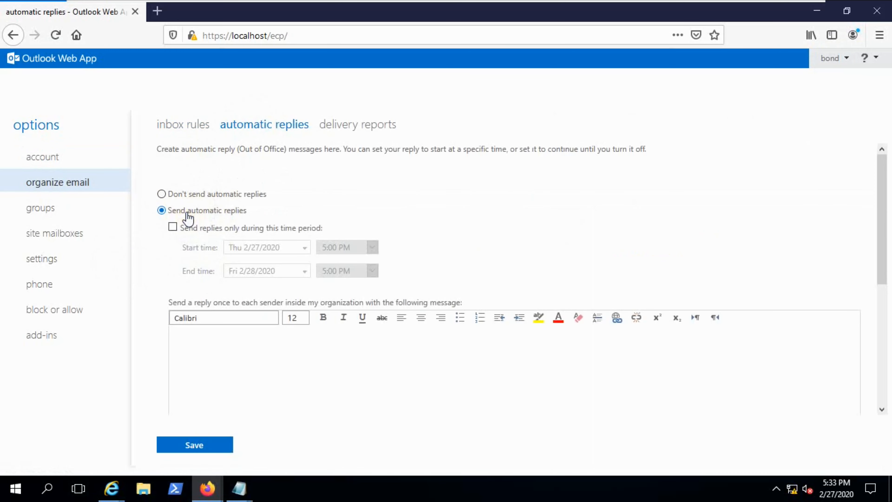
{"action": "scroll", "coordinate": [196, 210], "scroll_direction": "down", "scroll_amount": 2}
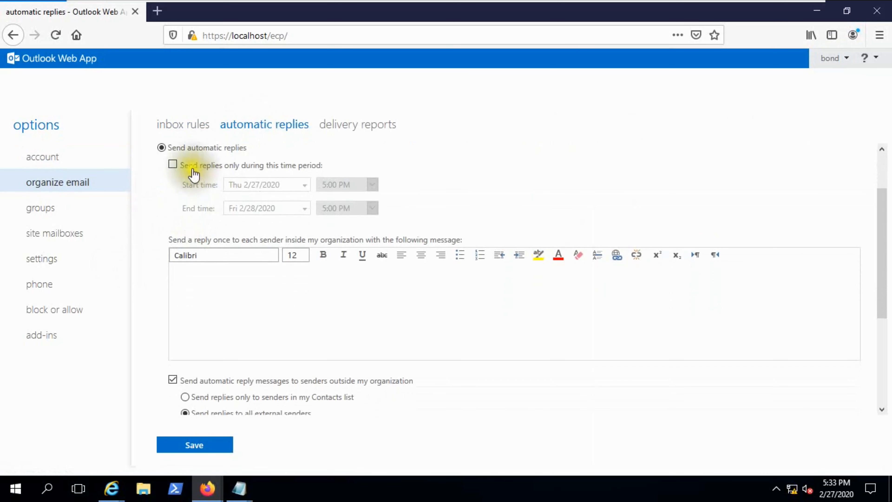
{"action": "left_click", "coordinate": [209, 167]}
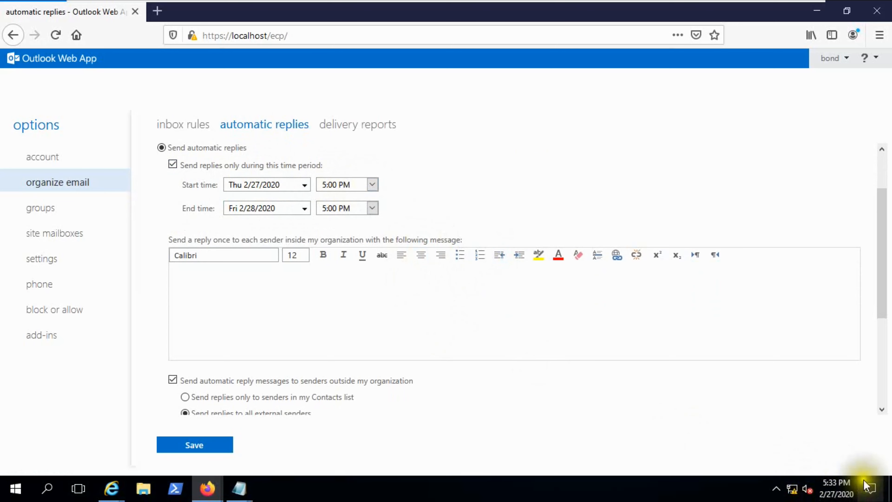
Set the automatic reply end time to 6:00 PM on Thu 2/27/2020.
{"action": "mouse_move", "coordinate": [842, 486]}
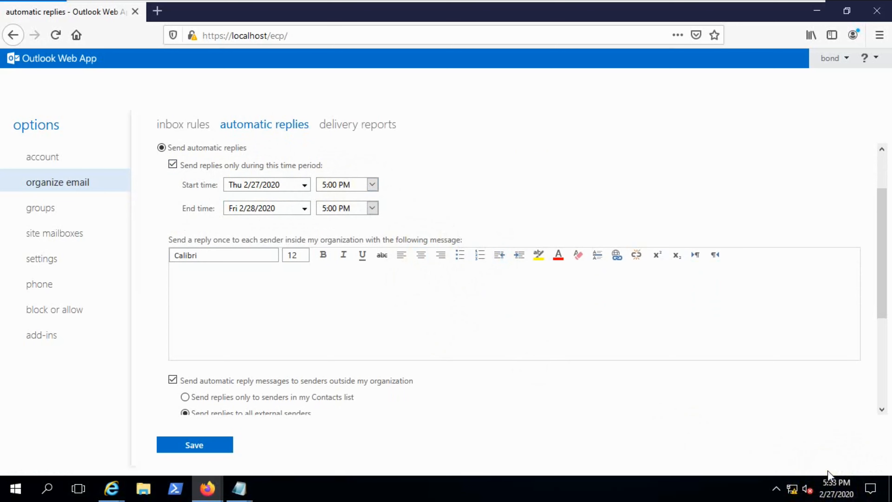
{"action": "left_click", "coordinate": [372, 207]}
{"action": "scroll", "coordinate": [373, 352], "scroll_direction": "down", "scroll_amount": 1}
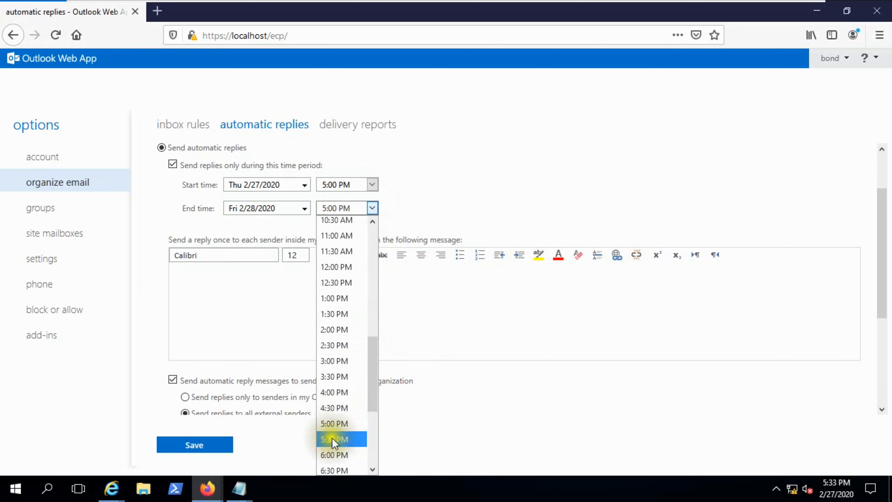
{"action": "left_click", "coordinate": [333, 455]}
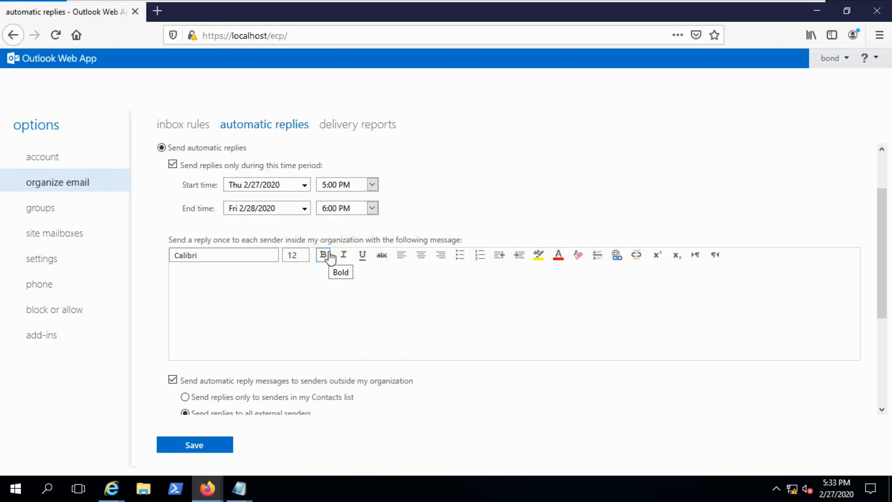
{"action": "left_click", "coordinate": [304, 213]}
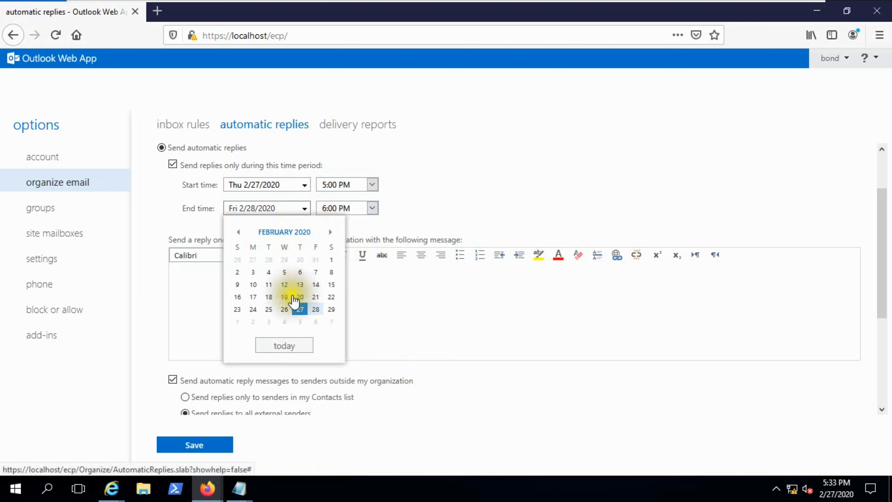
{"action": "left_click", "coordinate": [299, 309]}
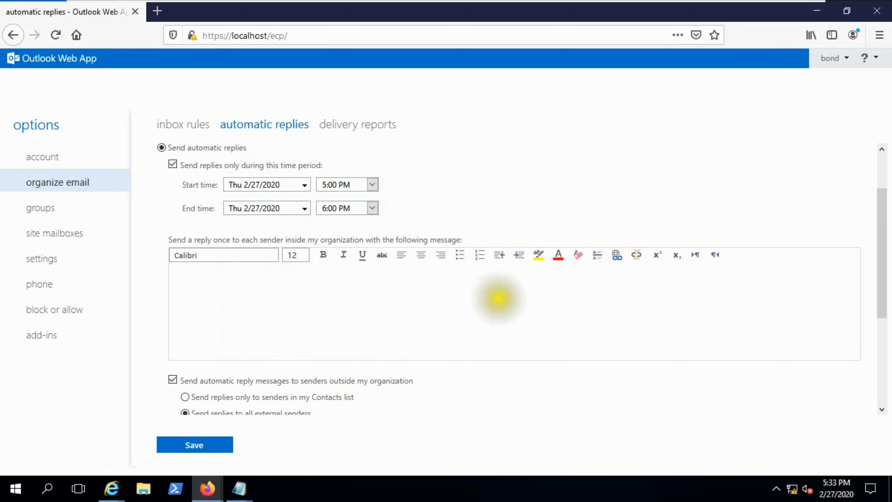
Copy the four-line emergency-contact text from Notepad into the internal reply message body.
{"action": "left_click", "coordinate": [239, 488]}
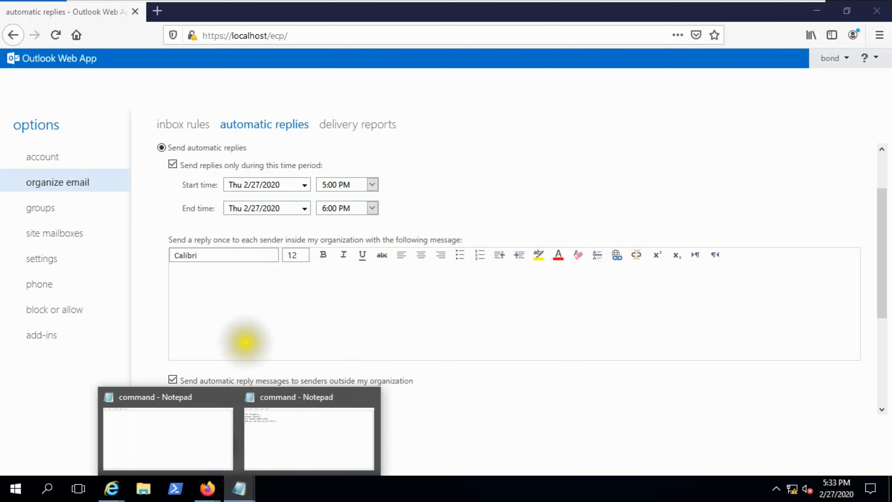
{"action": "left_click", "coordinate": [216, 431]}
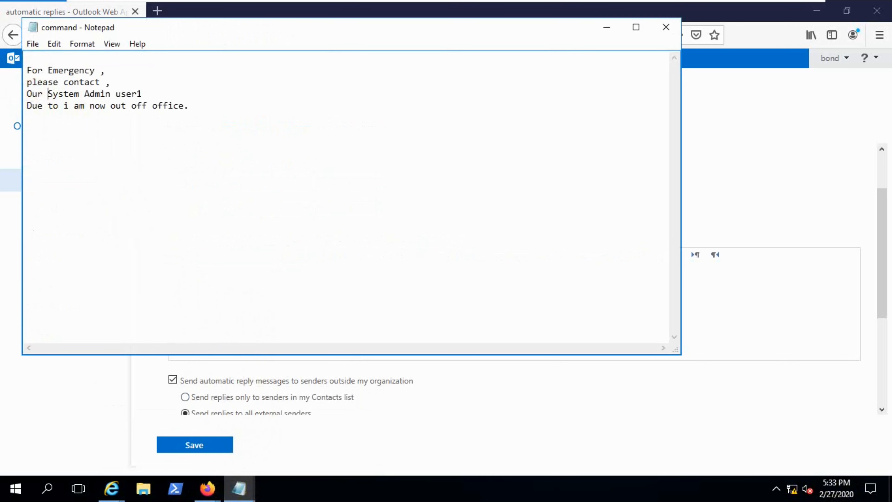
{"action": "left_click_drag", "start_coordinate": [27, 69], "coordinate": [199, 110]}
{"action": "key", "text": "ctrl+c"}
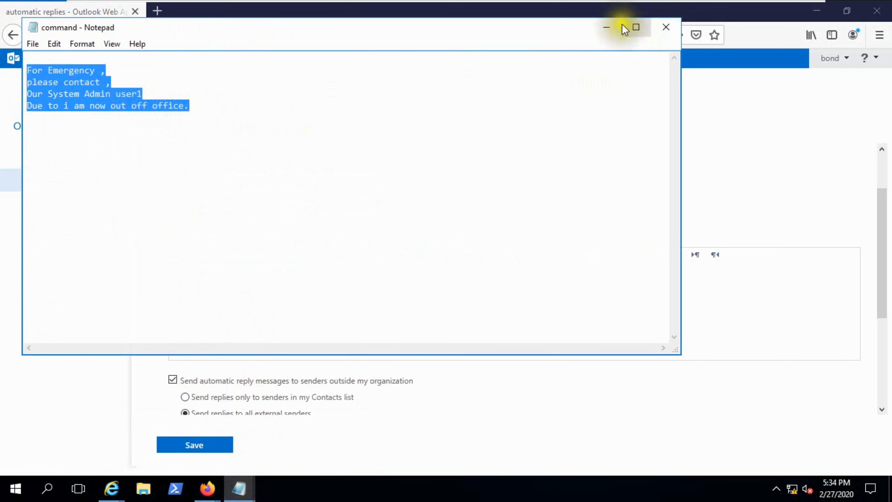
{"action": "left_click", "coordinate": [607, 27]}
{"action": "left_click", "coordinate": [281, 289]}
{"action": "key", "text": "ctrl+v"}
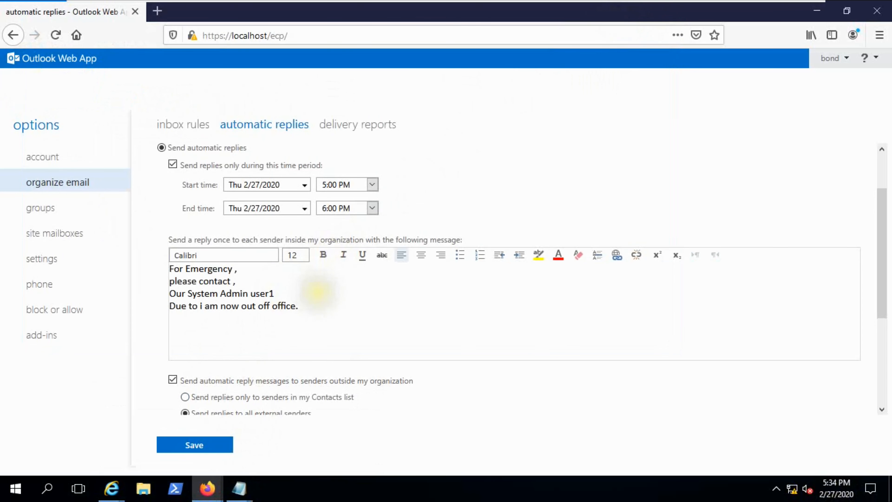
Highlight the last, out-of-office line of the reply in yellow.
{"action": "left_click_drag", "start_coordinate": [170, 306], "coordinate": [296, 305]}
{"action": "left_click", "coordinate": [535, 259]}
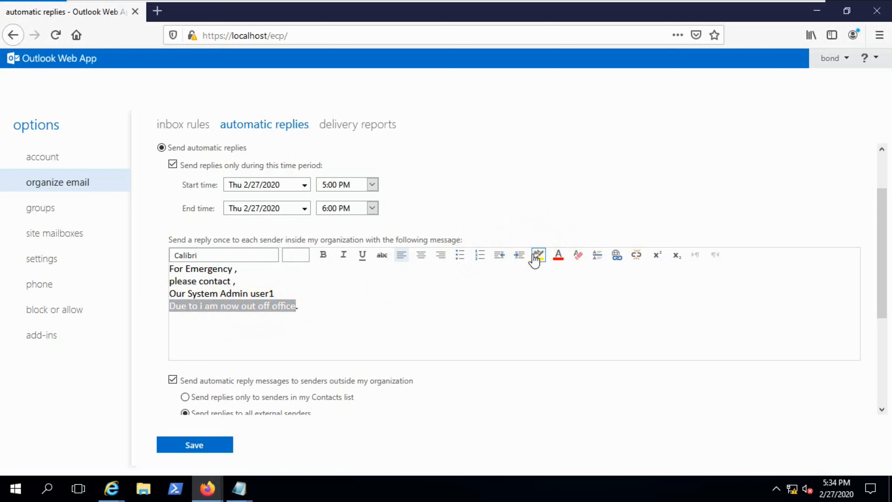
{"action": "left_click", "coordinate": [566, 309]}
{"action": "left_click", "coordinate": [332, 305]}
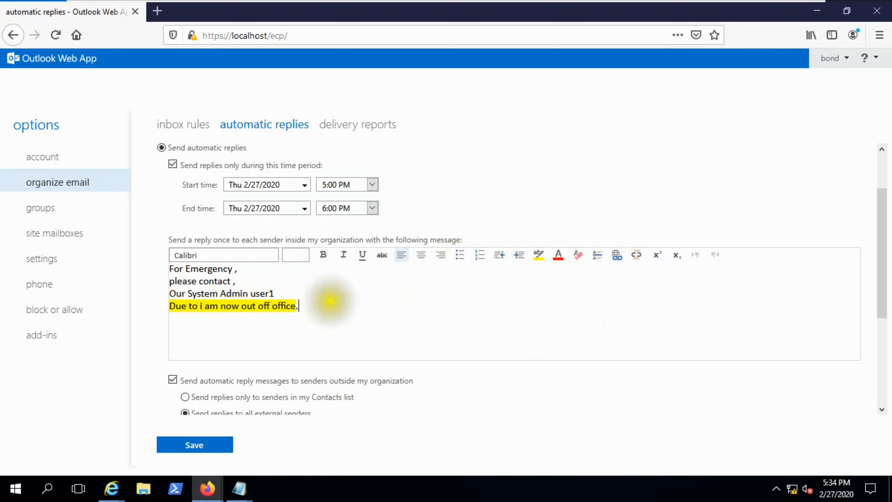
Highlight the System Admin line of the reply in green.
{"action": "left_click_drag", "start_coordinate": [170, 293], "coordinate": [296, 293]}
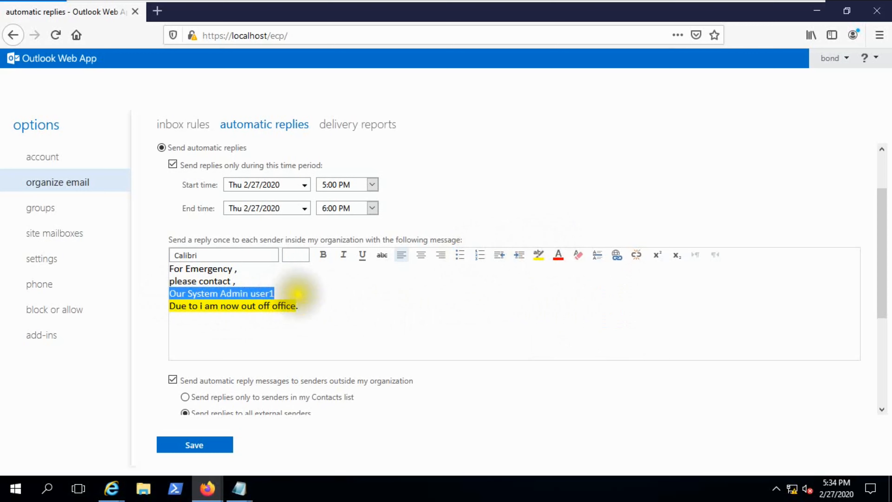
{"action": "left_click", "coordinate": [558, 256]}
{"action": "left_click", "coordinate": [235, 281]}
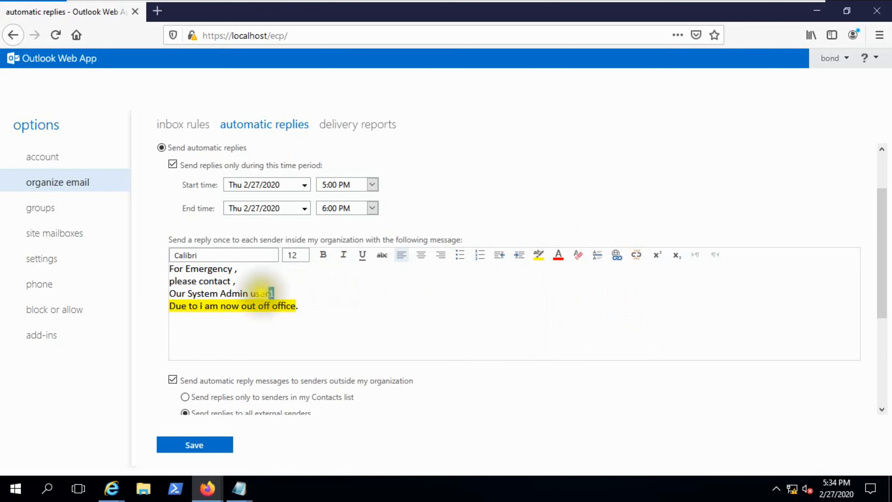
{"action": "left_click_drag", "start_coordinate": [275, 294], "coordinate": [170, 293]}
{"action": "left_click", "coordinate": [547, 257]}
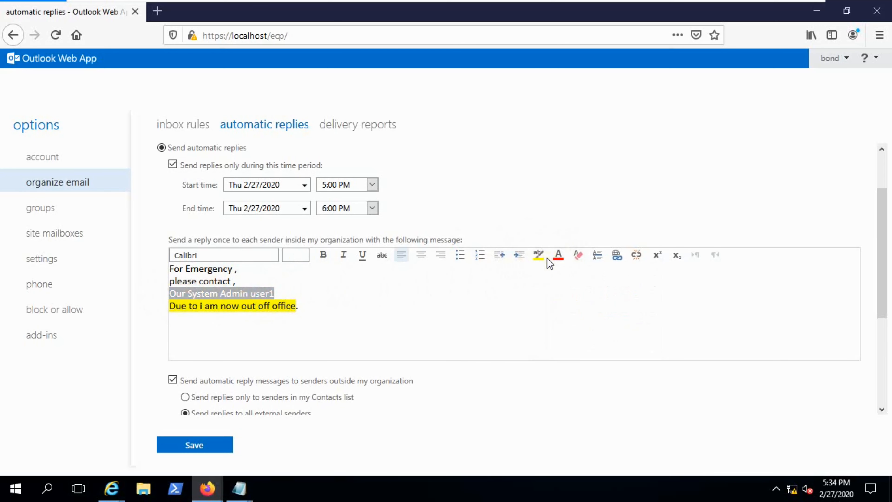
{"action": "left_click", "coordinate": [584, 309]}
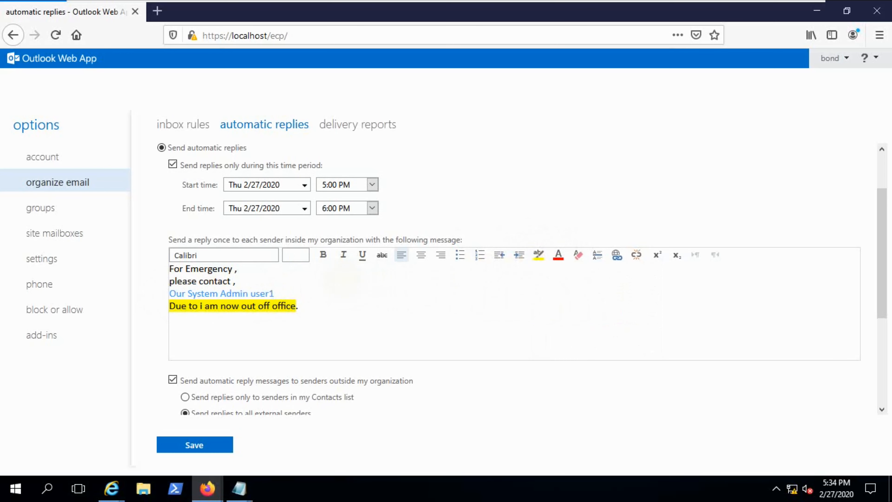
{"action": "left_click", "coordinate": [235, 281]}
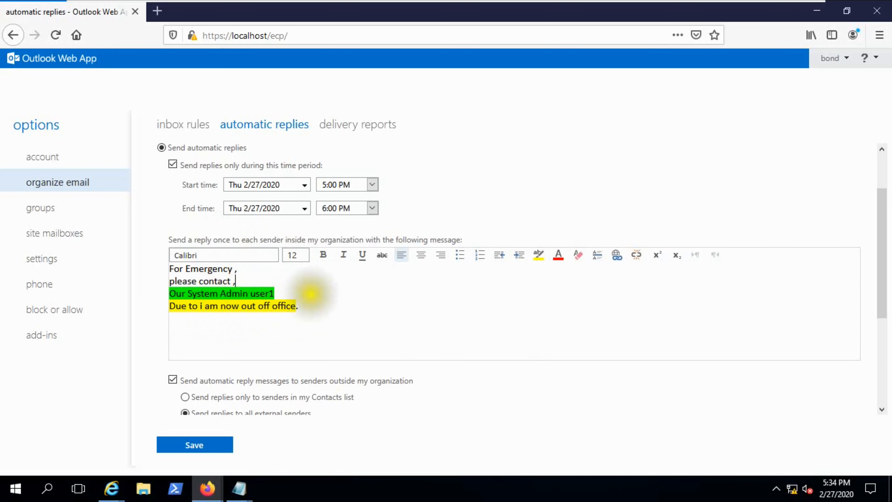
Paste the same message into the external reply body and save the automatic reply settings.
{"action": "scroll", "coordinate": [288, 304], "scroll_direction": "down", "scroll_amount": 5}
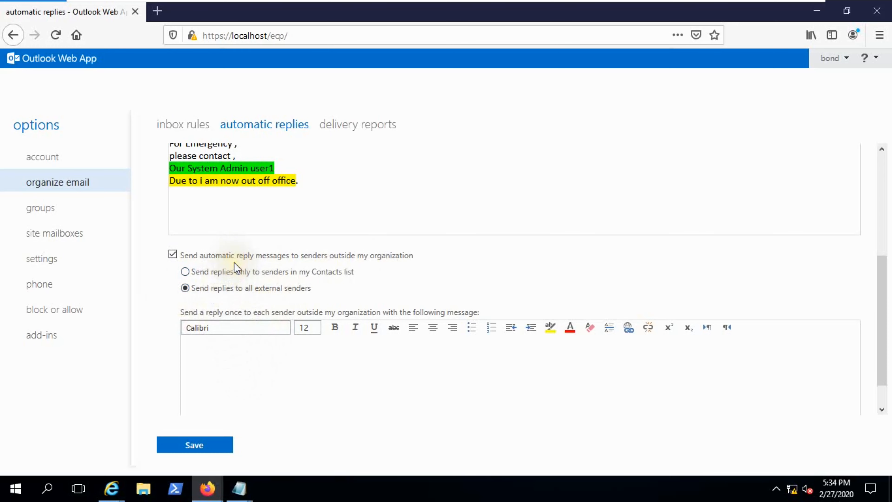
{"action": "left_click", "coordinate": [249, 372]}
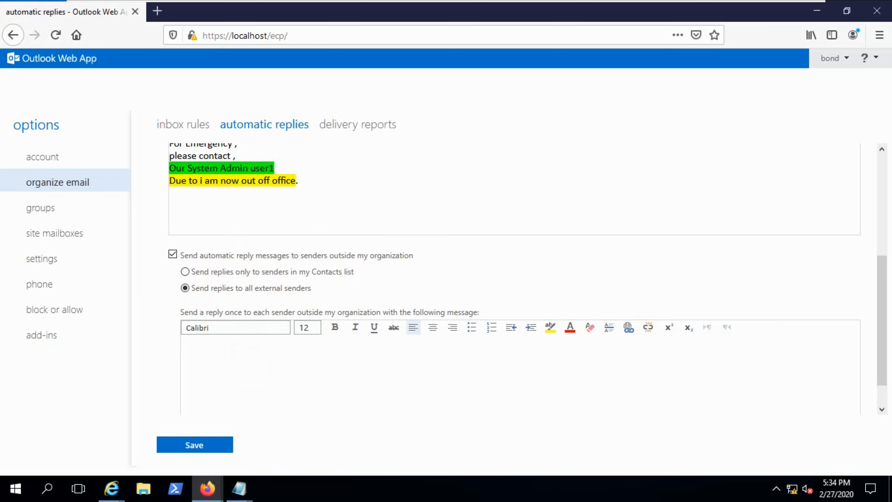
{"action": "key", "text": "ctrl+v"}
{"action": "scroll", "coordinate": [196, 426], "scroll_direction": "down", "scroll_amount": 1}
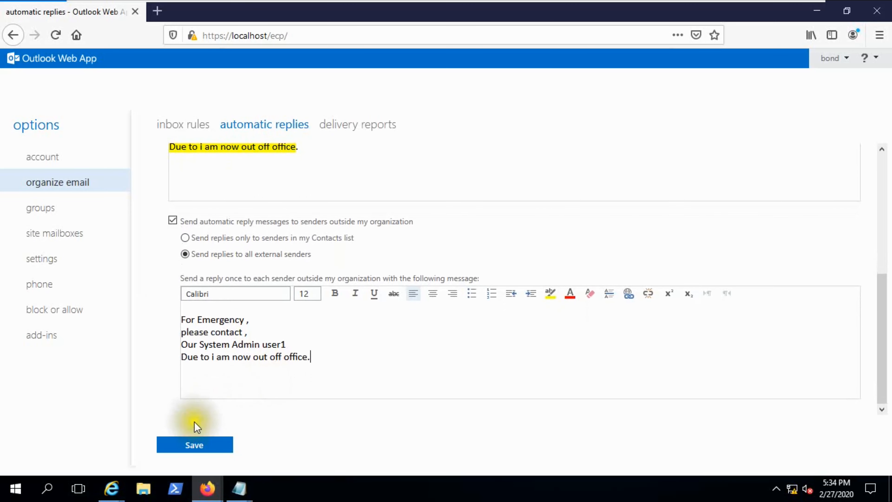
{"action": "left_click", "coordinate": [193, 446]}
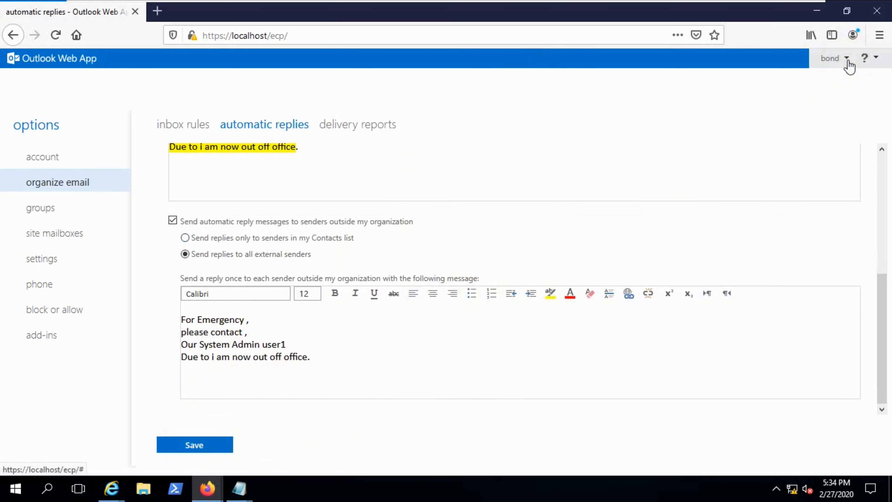
{"action": "scroll", "coordinate": [433, 244], "scroll_direction": "up", "scroll_amount": 5}
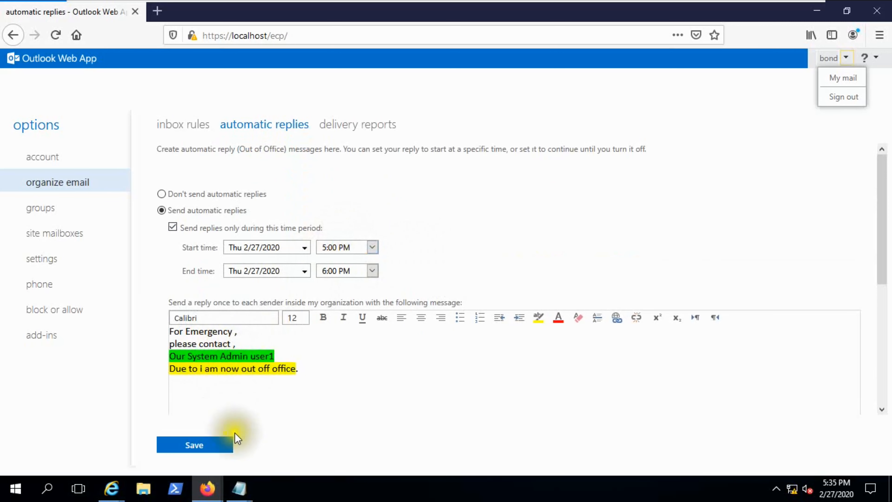
In the Administrator's mailbox, start a new message addressed to the out-of-office user's e-mail address.
{"action": "mouse_move", "coordinate": [114, 494]}
{"action": "left_click", "coordinate": [211, 426]}
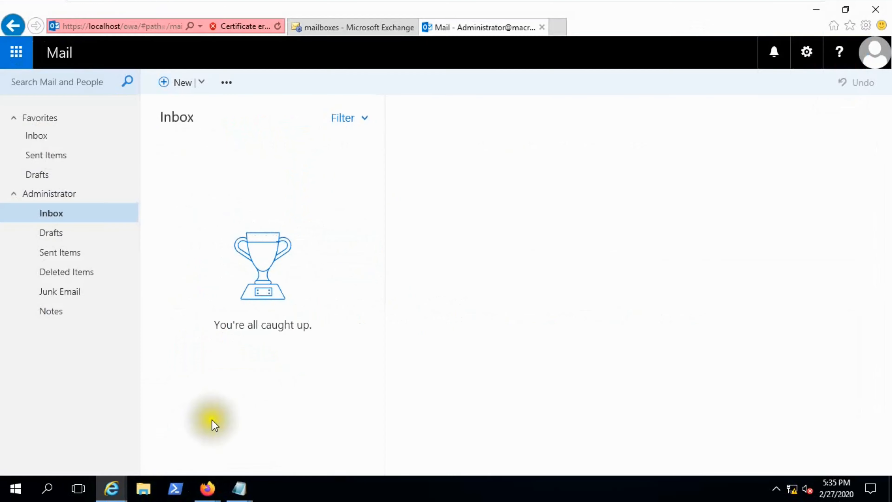
{"action": "left_click", "coordinate": [873, 58]}
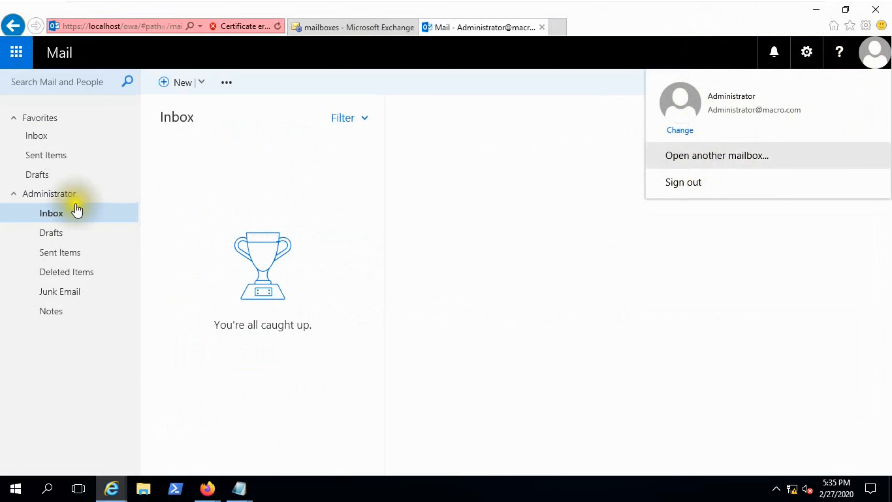
{"action": "left_click", "coordinate": [175, 88]}
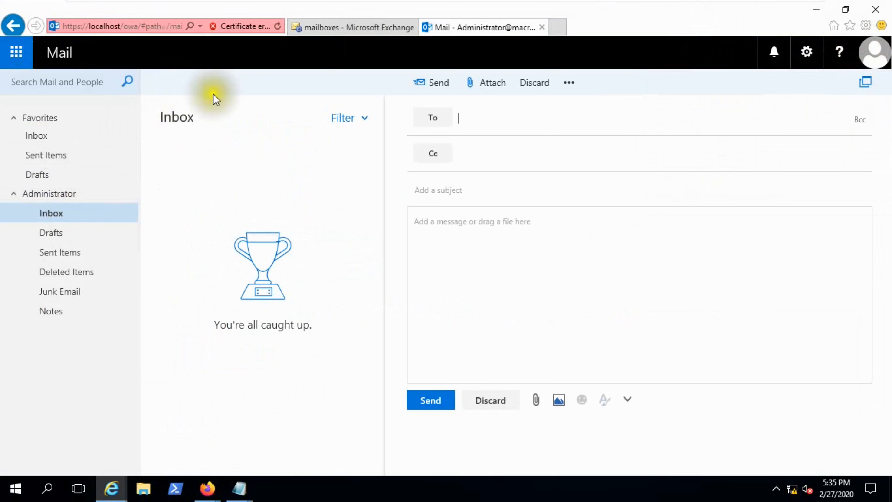
{"action": "left_click", "coordinate": [470, 120]}
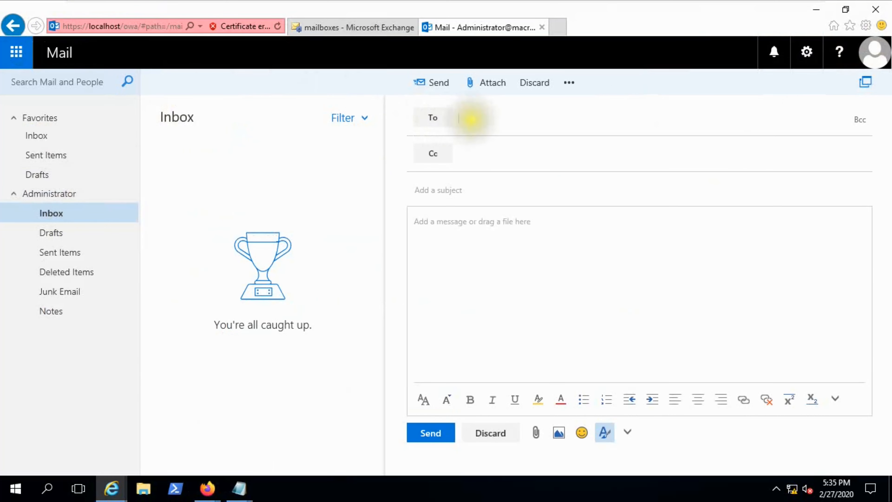
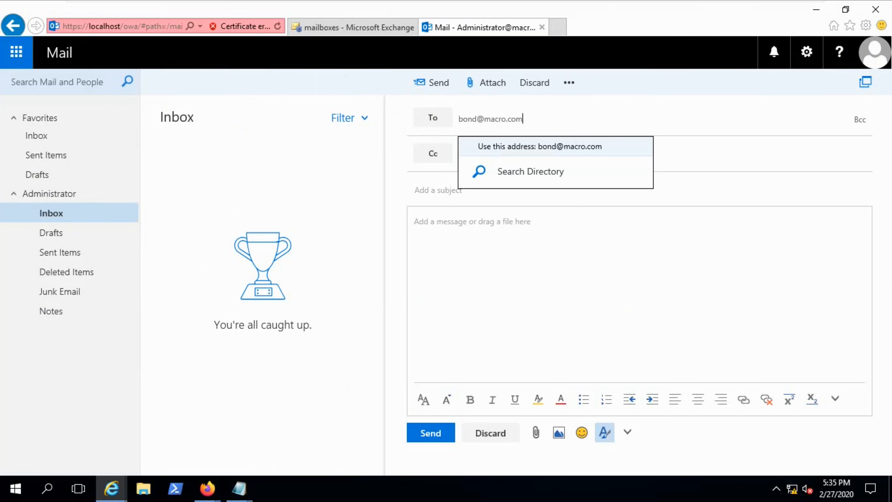
{"action": "left_click", "coordinate": [583, 145]}
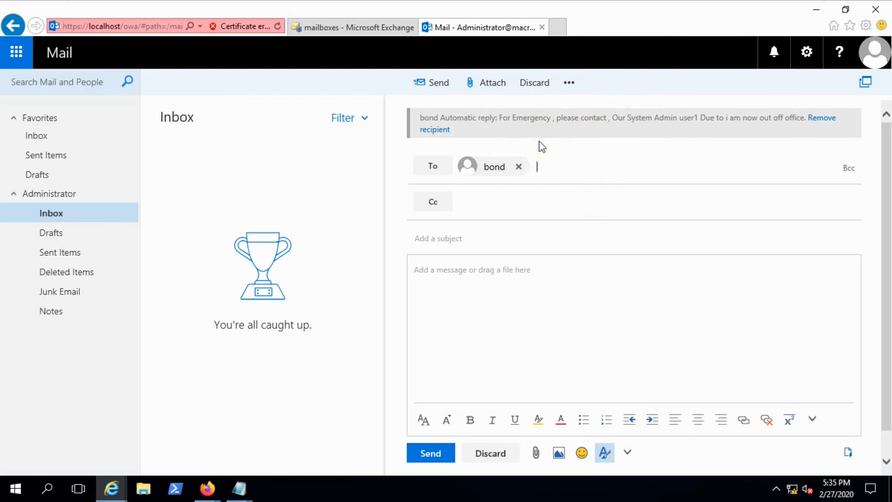
Send the message with subject 'Test' and a body asking for the emergency contact.
{"action": "left_click", "coordinate": [437, 238]}
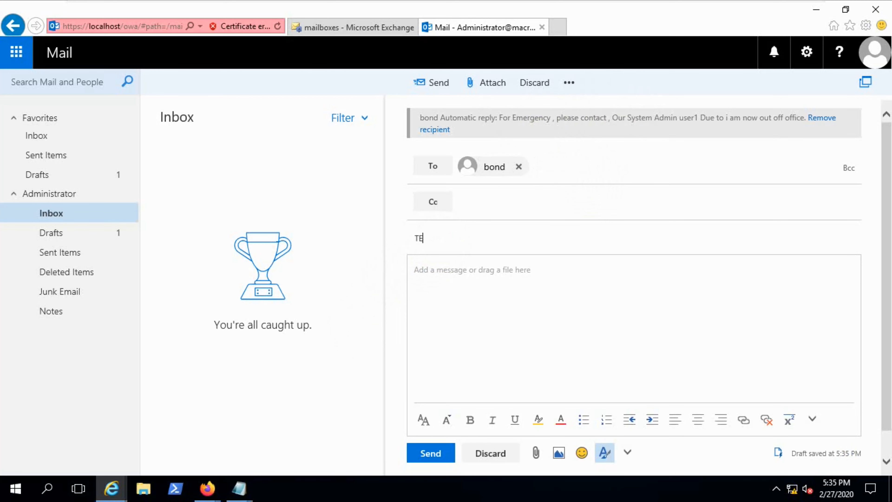
{"action": "type", "text": "Test"}
{"action": "left_click", "coordinate": [443, 276]}
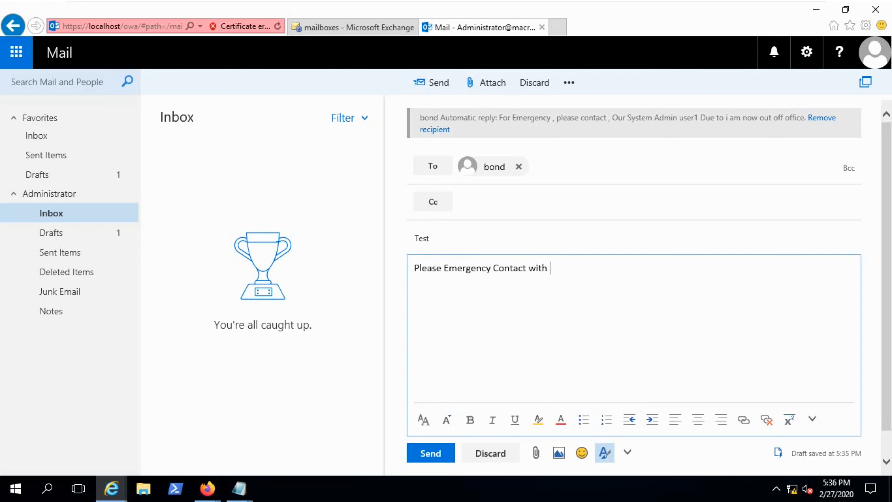
{"action": "left_click", "coordinate": [432, 453]}
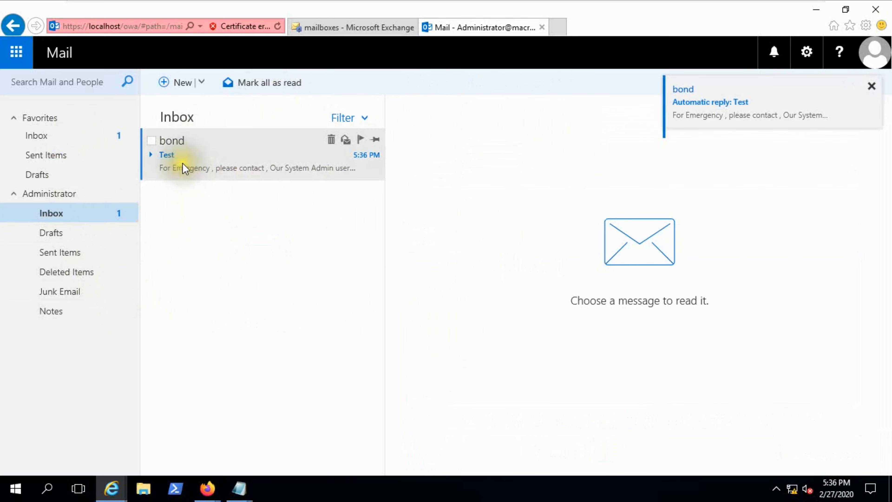
Confirm 'Test' is in Sent Items, then try opening the Inbox reply in a pop-out window.
{"action": "left_click", "coordinate": [65, 254]}
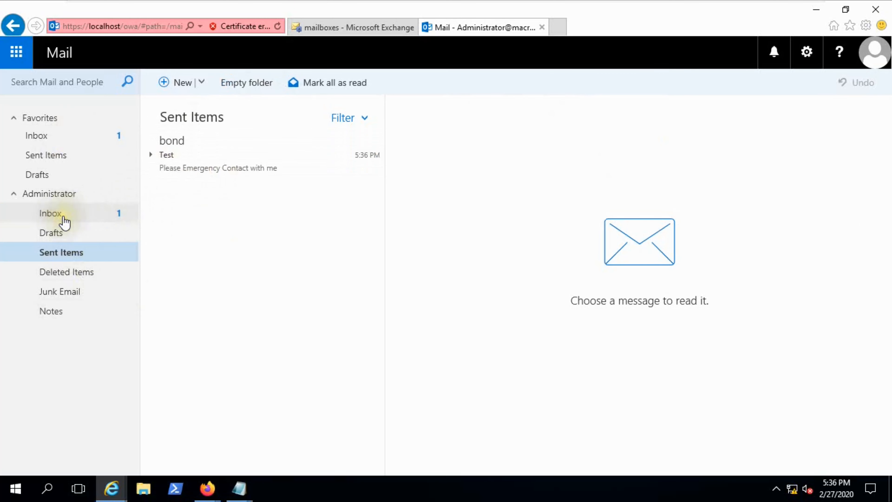
{"action": "left_click", "coordinate": [62, 216]}
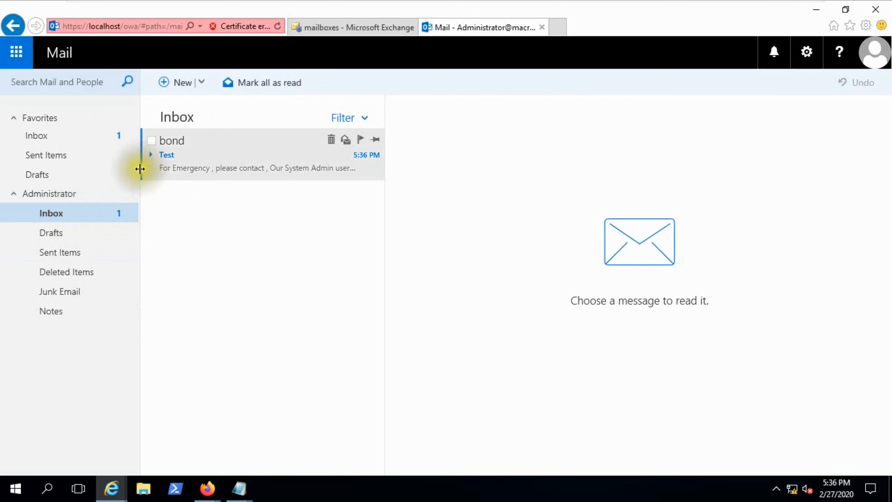
{"action": "double_click", "coordinate": [205, 163]}
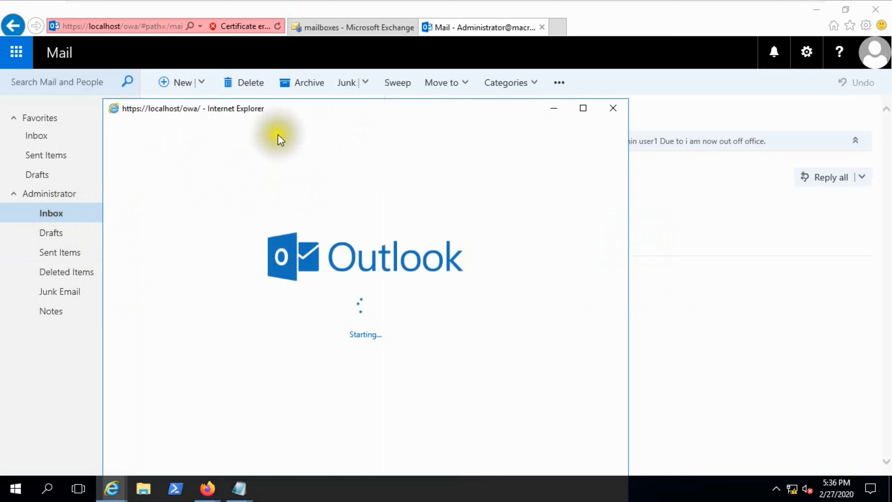
{"action": "left_click_drag", "start_coordinate": [298, 109], "coordinate": [330, 68]}
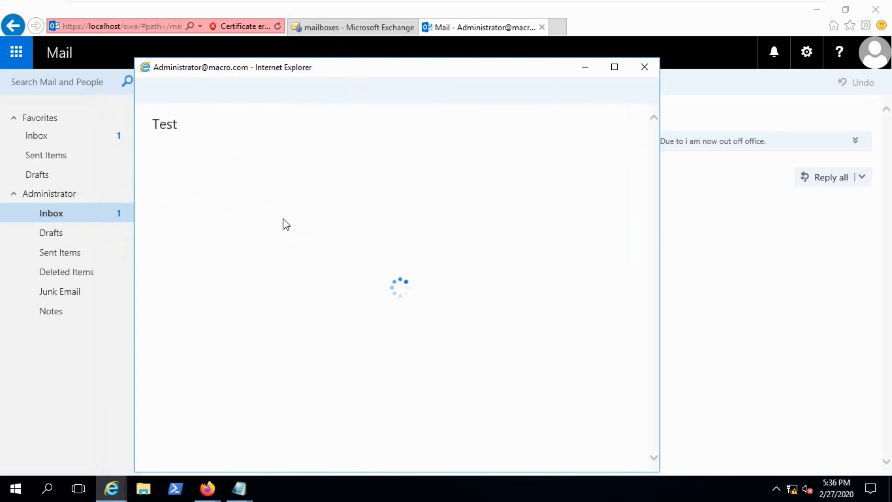
{"action": "left_click_drag", "start_coordinate": [412, 69], "coordinate": [351, 67]}
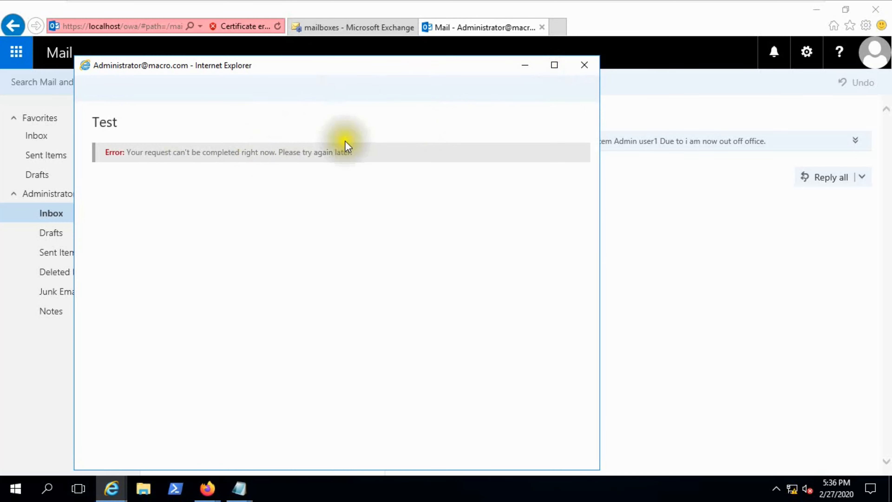
{"action": "left_click", "coordinate": [584, 65]}
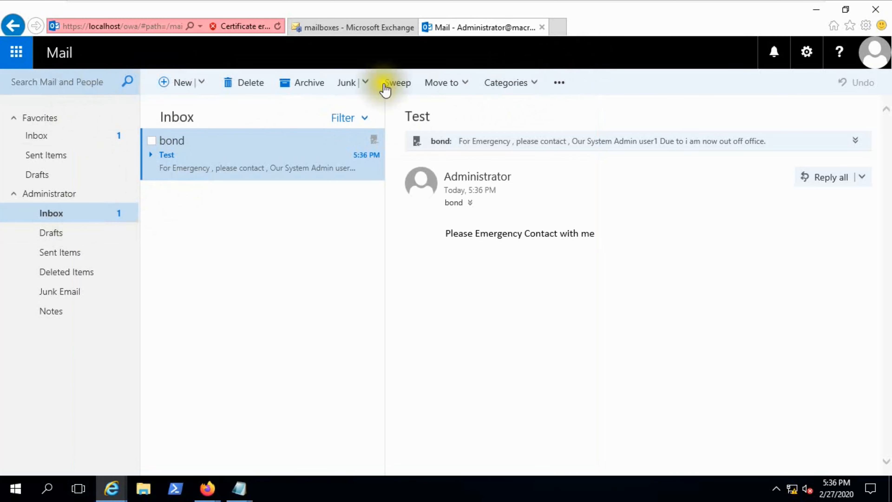
Refresh the mailbox and open the automatic reply to 'Test' from the Inbox.
{"action": "left_click", "coordinate": [807, 52]}
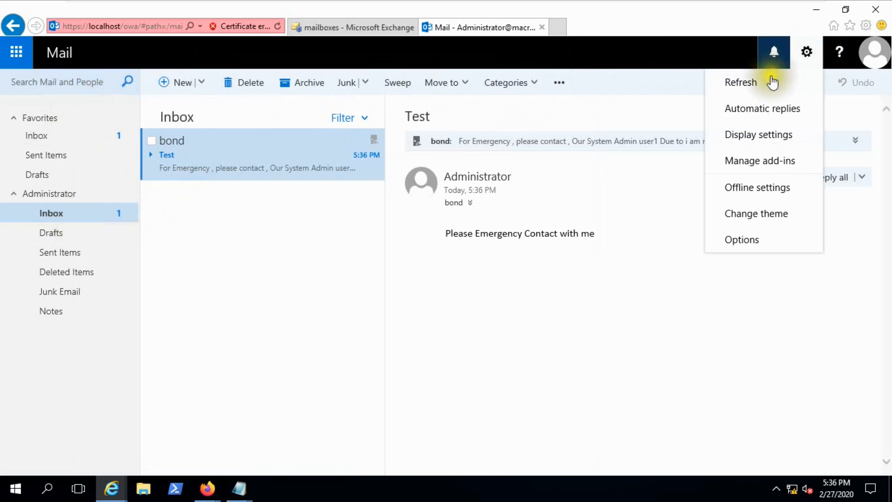
{"action": "left_click", "coordinate": [753, 87]}
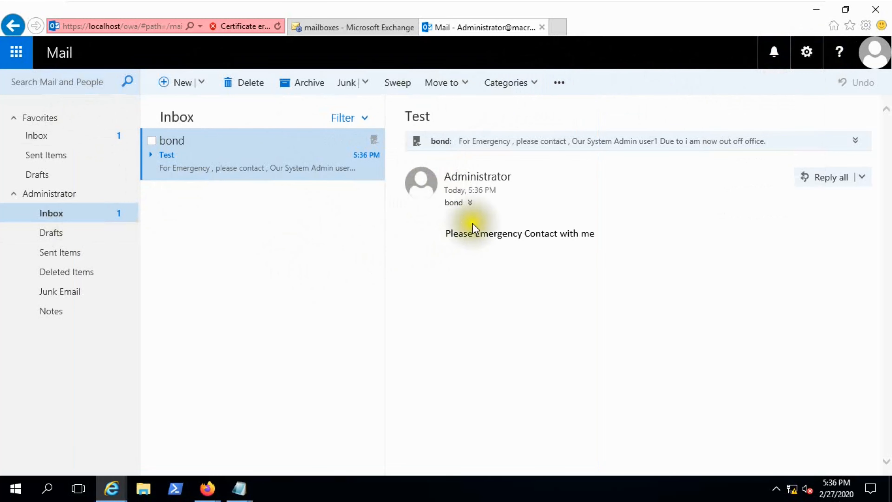
{"action": "left_click", "coordinate": [71, 142]}
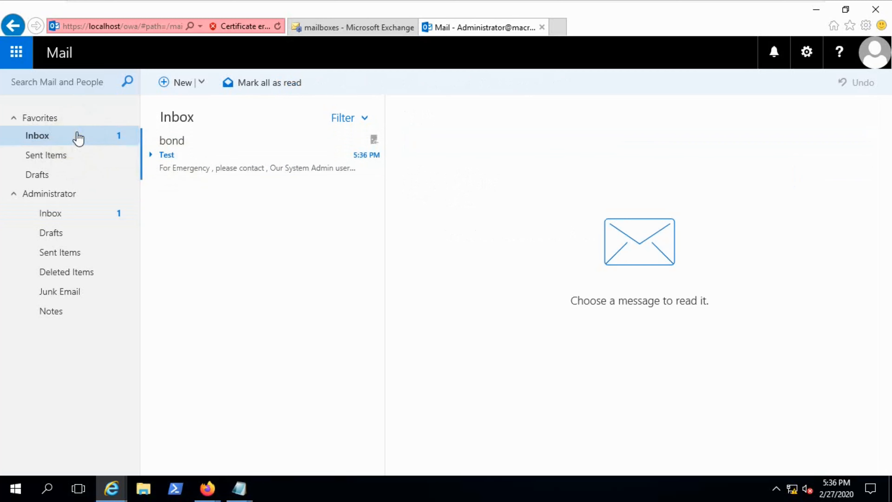
{"action": "double_click", "coordinate": [251, 168]}
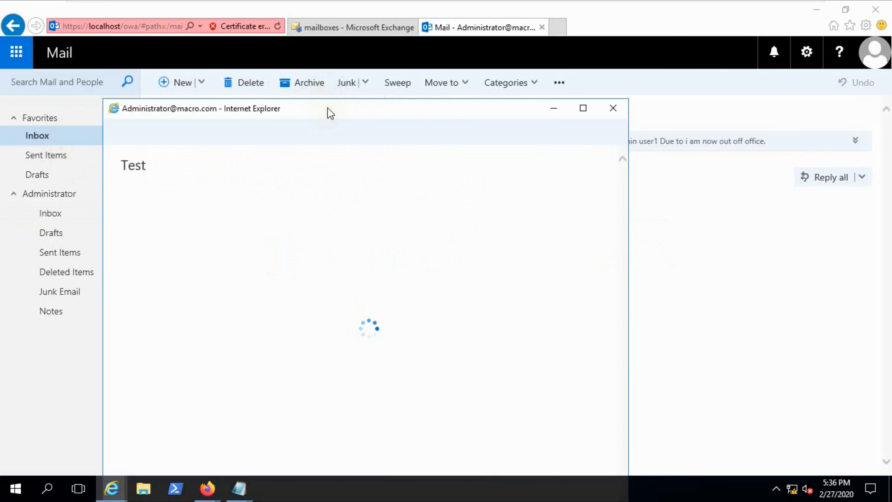
{"action": "left_click_drag", "start_coordinate": [331, 111], "coordinate": [327, 87]}
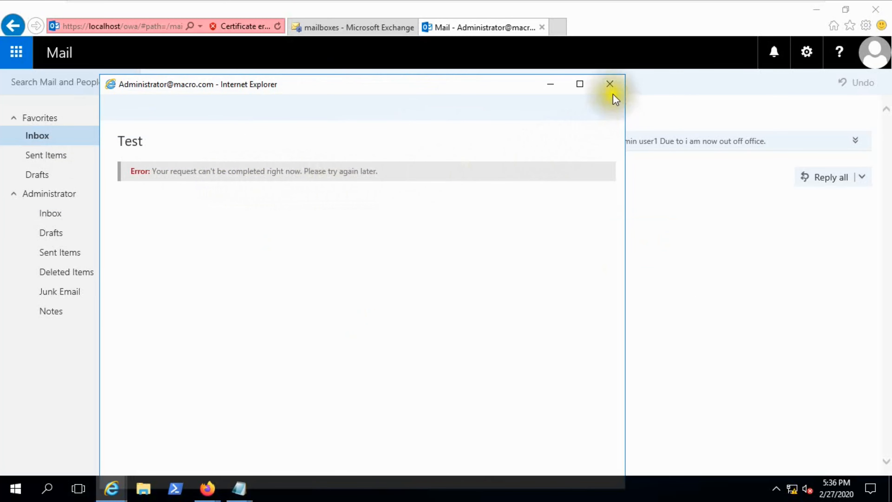
{"action": "left_click", "coordinate": [609, 84]}
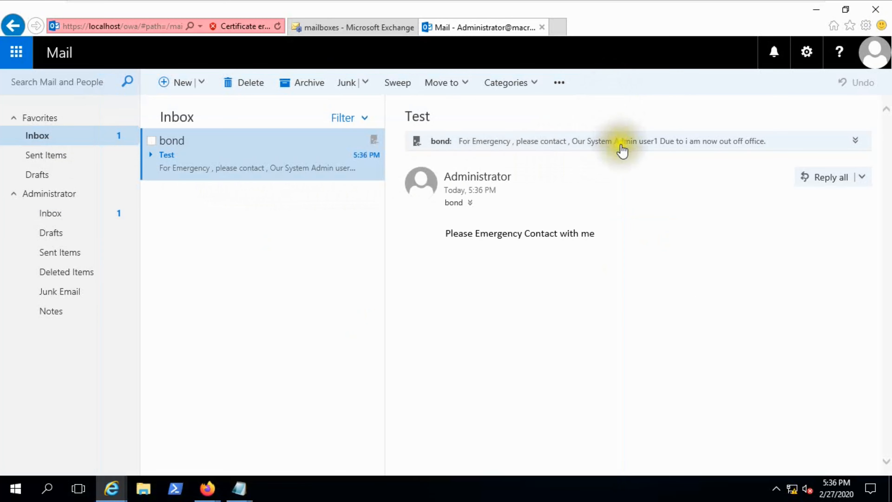
Expand the automatic reply to show its highlighted four-line message and full header details.
{"action": "left_click", "coordinate": [486, 145]}
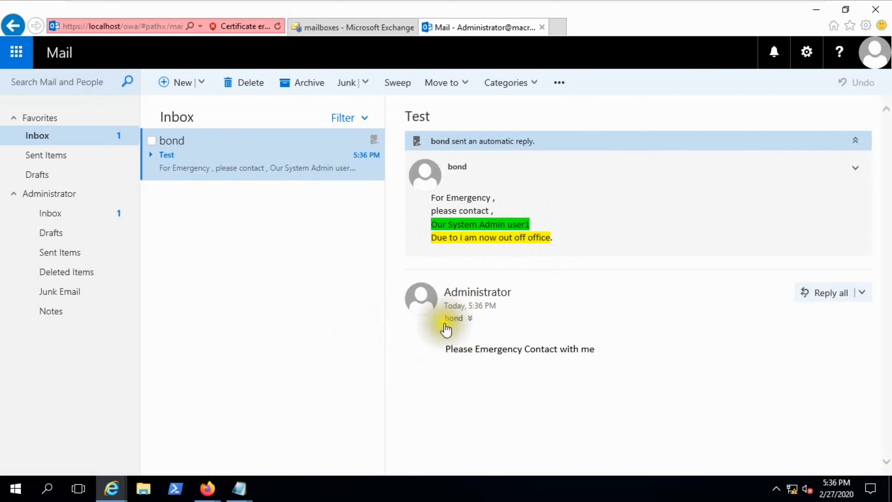
{"action": "left_click", "coordinate": [470, 318]}
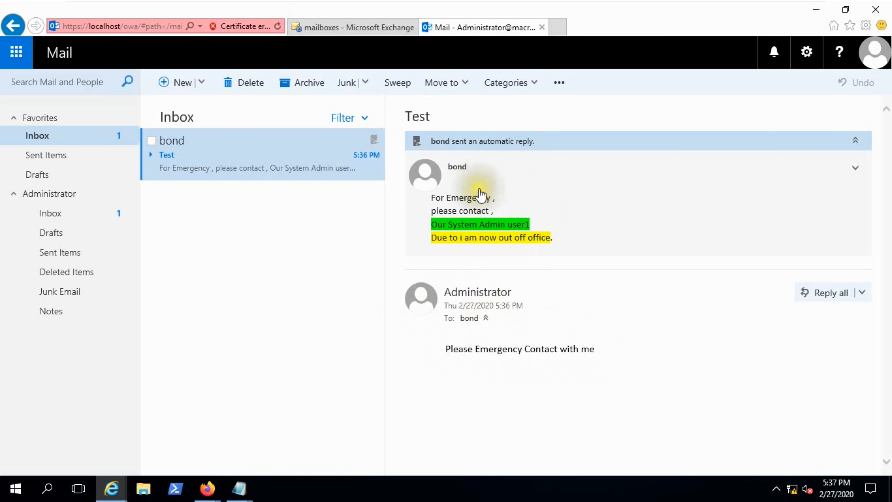
{"action": "mouse_move", "coordinate": [464, 144]}
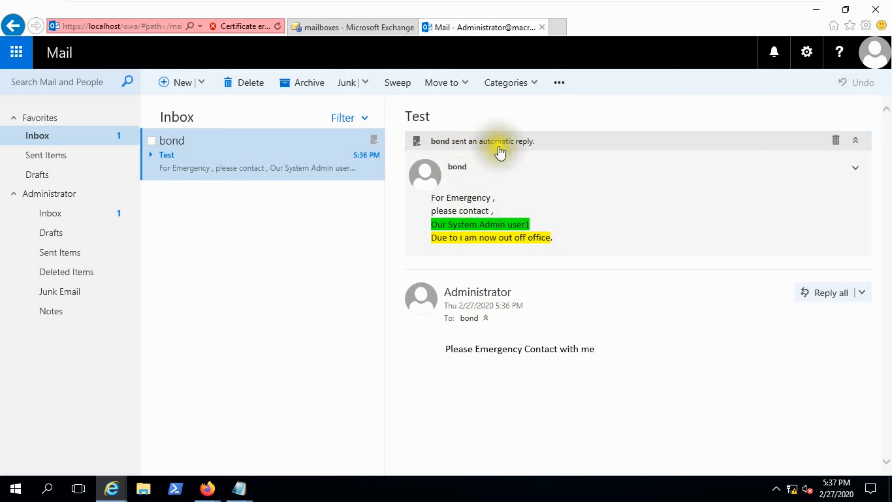
{"action": "left_click", "coordinate": [520, 145]}
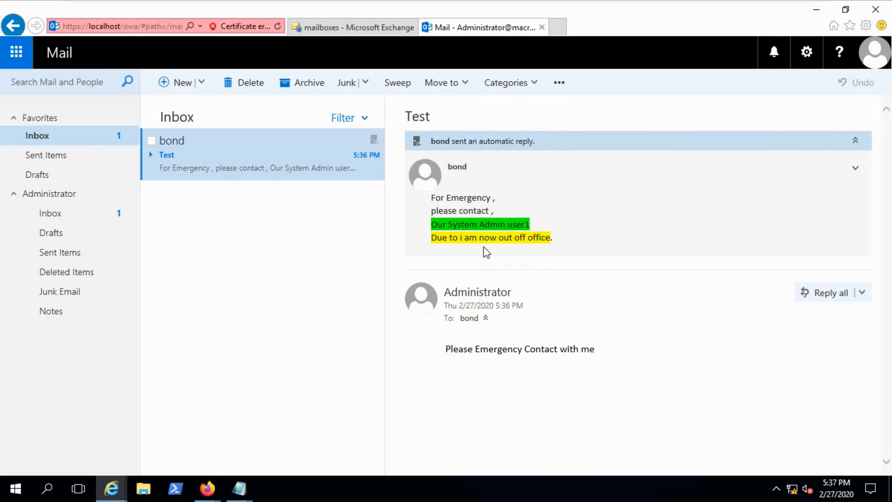
Exit the virtual machine's full-screen view and minimize it to the host desktop.
{"action": "mouse_move", "coordinate": [737, 4]}
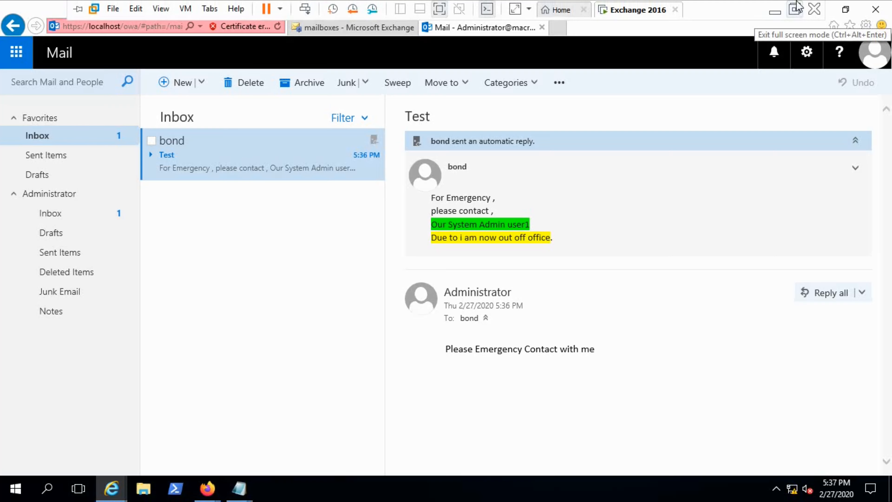
{"action": "left_click", "coordinate": [794, 9]}
{"action": "left_click", "coordinate": [817, 6]}
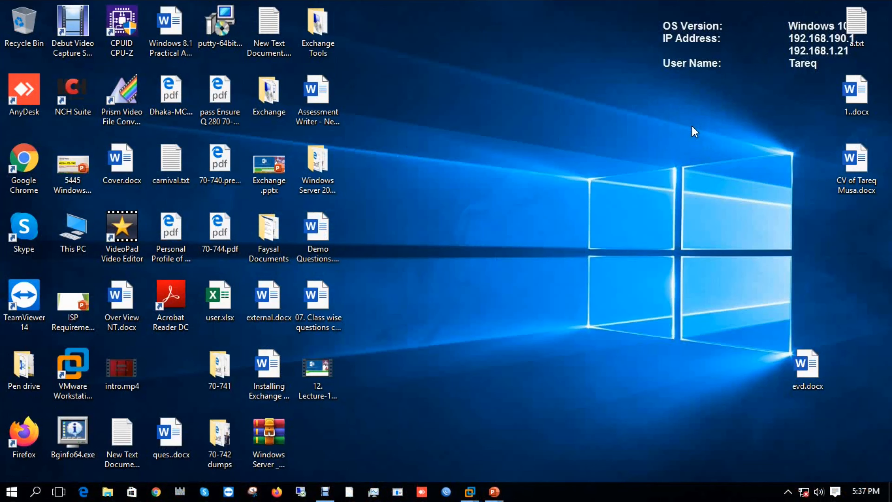